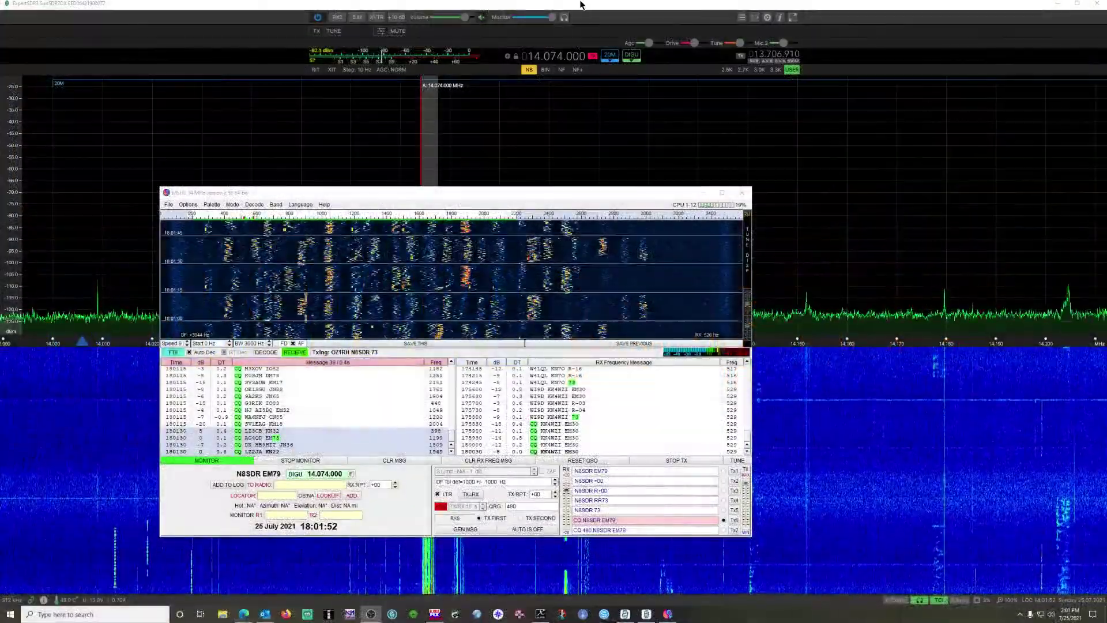
Step: Bring the ExpertSDR3 window to the front to view its spectrum display, and return to MSHV
{"action": "left_click", "coordinate": [503, 29]}
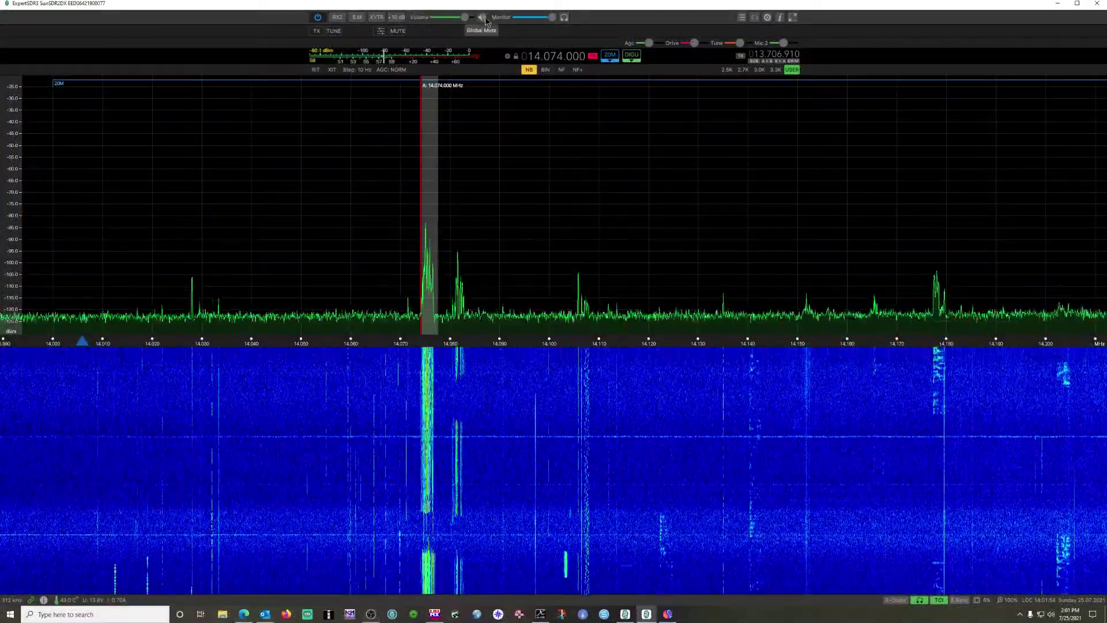
{"action": "left_click", "coordinate": [667, 613]}
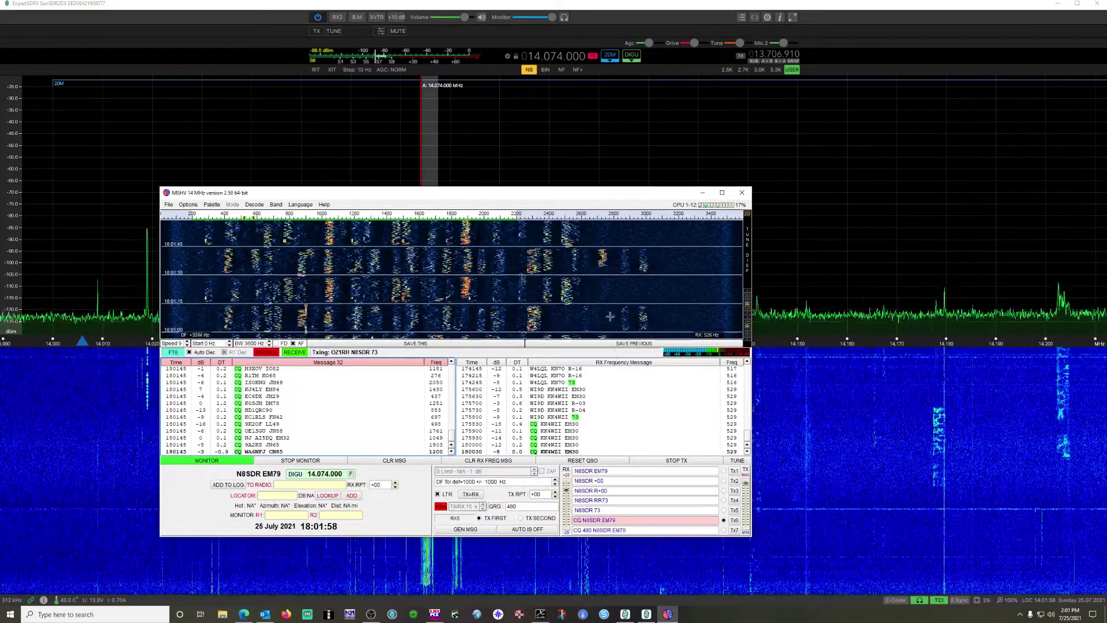
{"action": "mouse_move", "coordinate": [464, 19]}
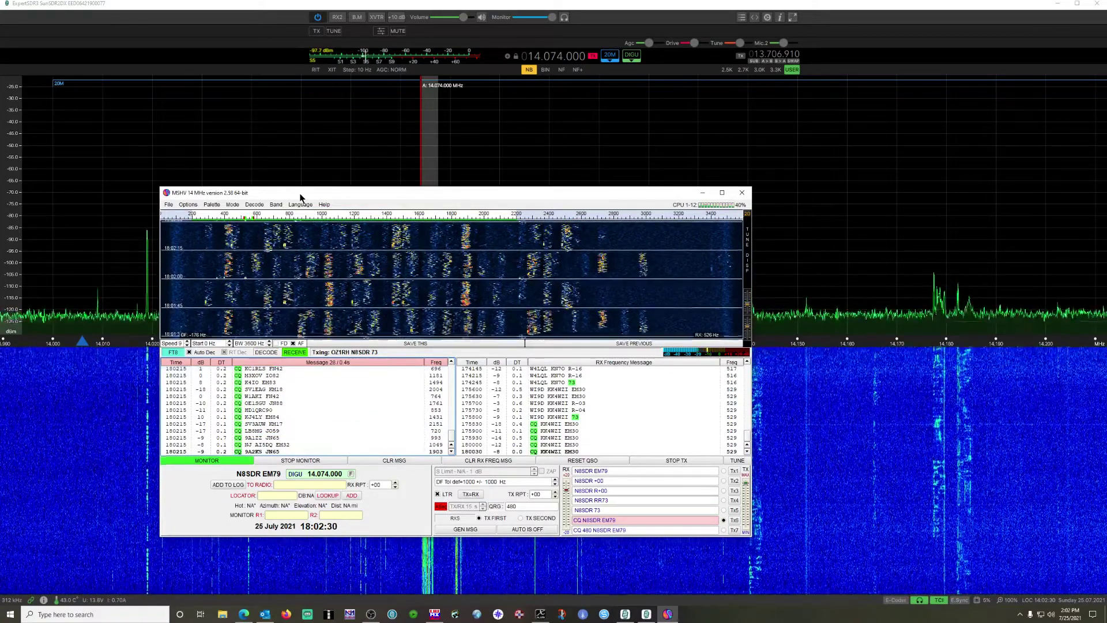
Step: Open MSHV's sound settings and check that TCI Client Output and TCI Client Input are the selected sound devices
{"action": "left_click", "coordinate": [190, 206]}
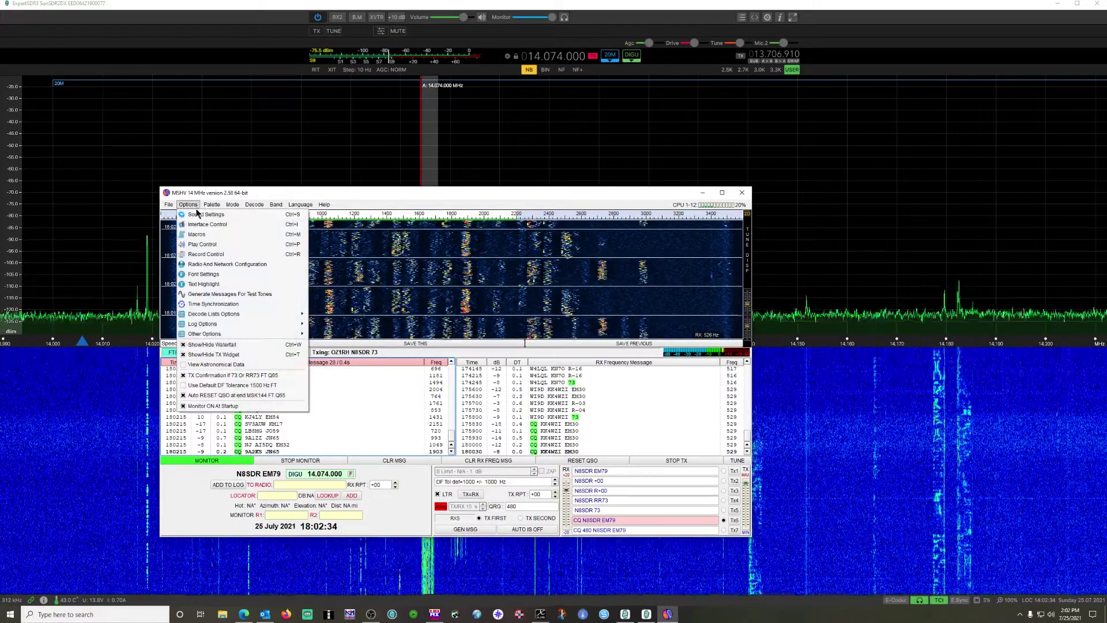
{"action": "left_click", "coordinate": [198, 215]}
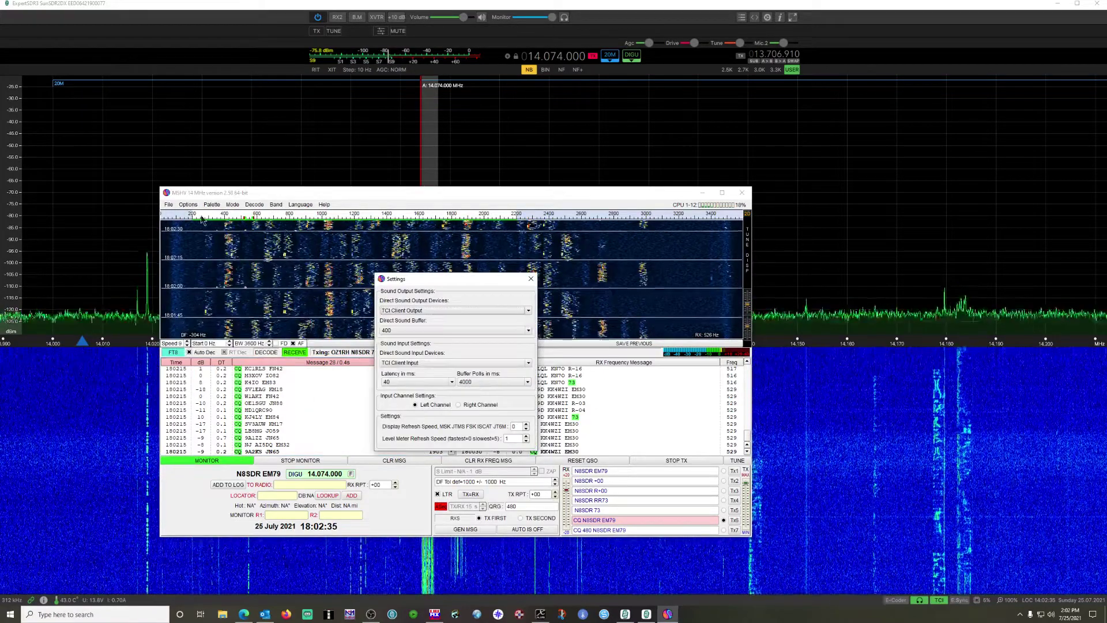
{"action": "left_click", "coordinate": [438, 310]}
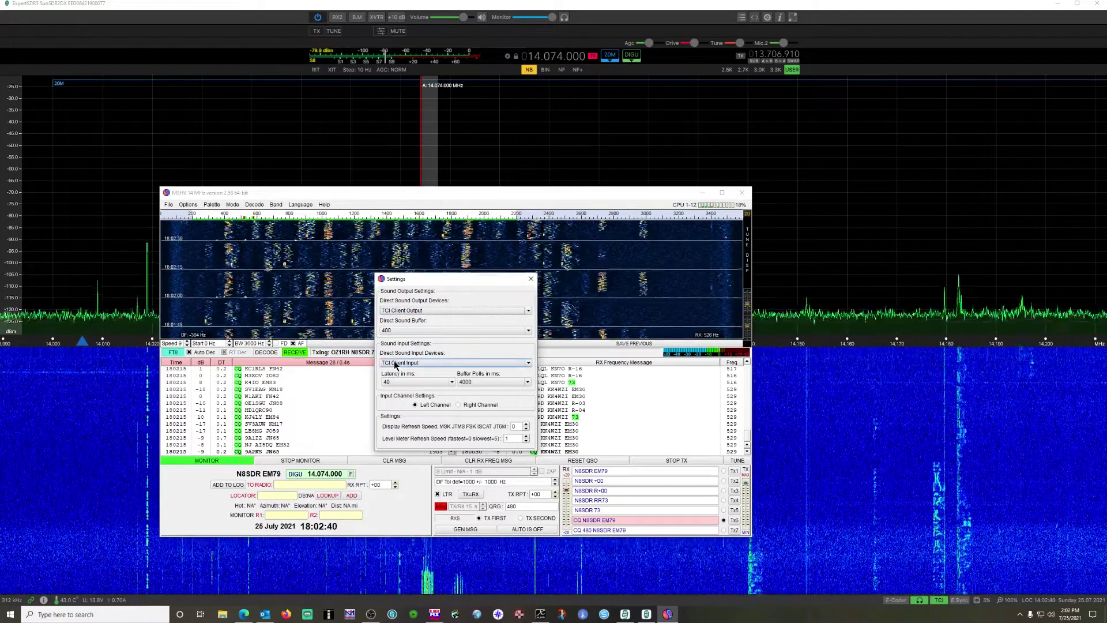
{"action": "left_click", "coordinate": [451, 357]}
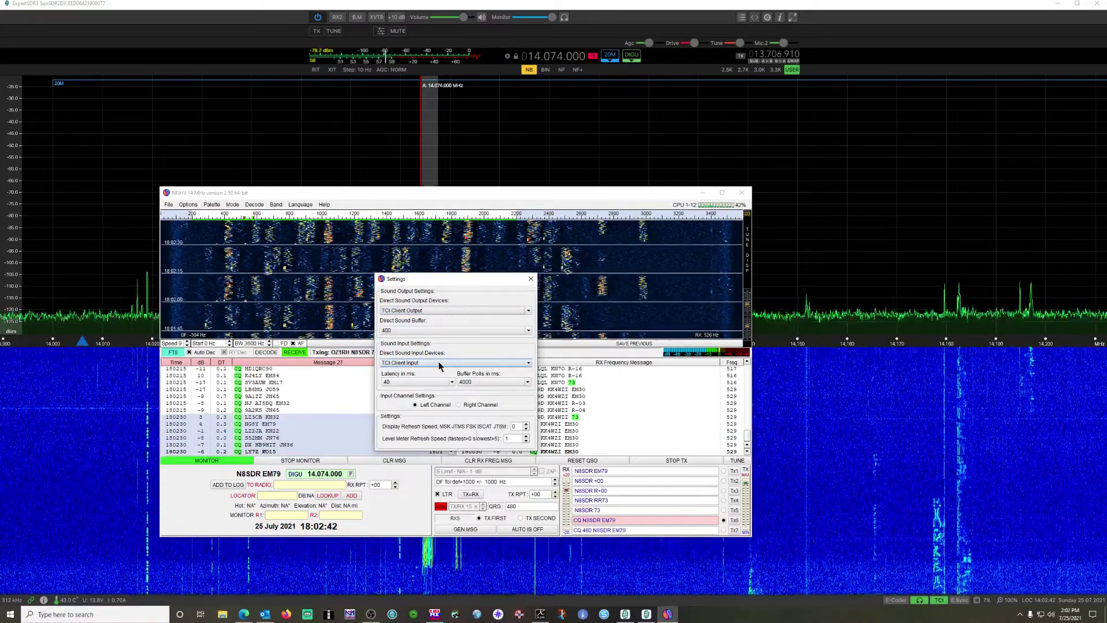
{"action": "left_click", "coordinate": [438, 361]}
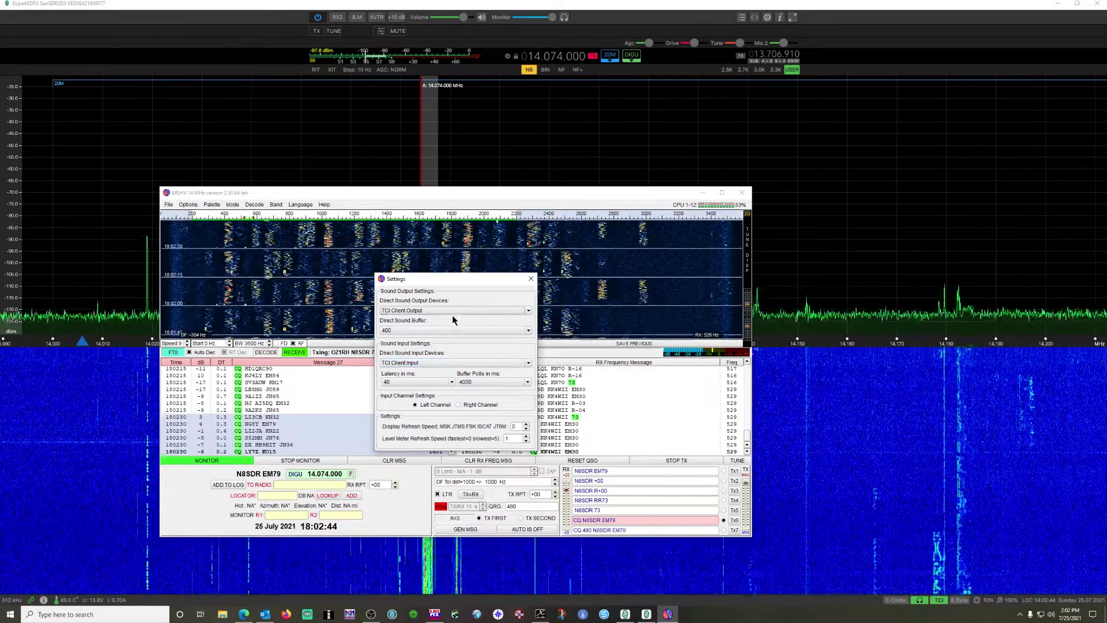
{"action": "left_click", "coordinate": [453, 310]}
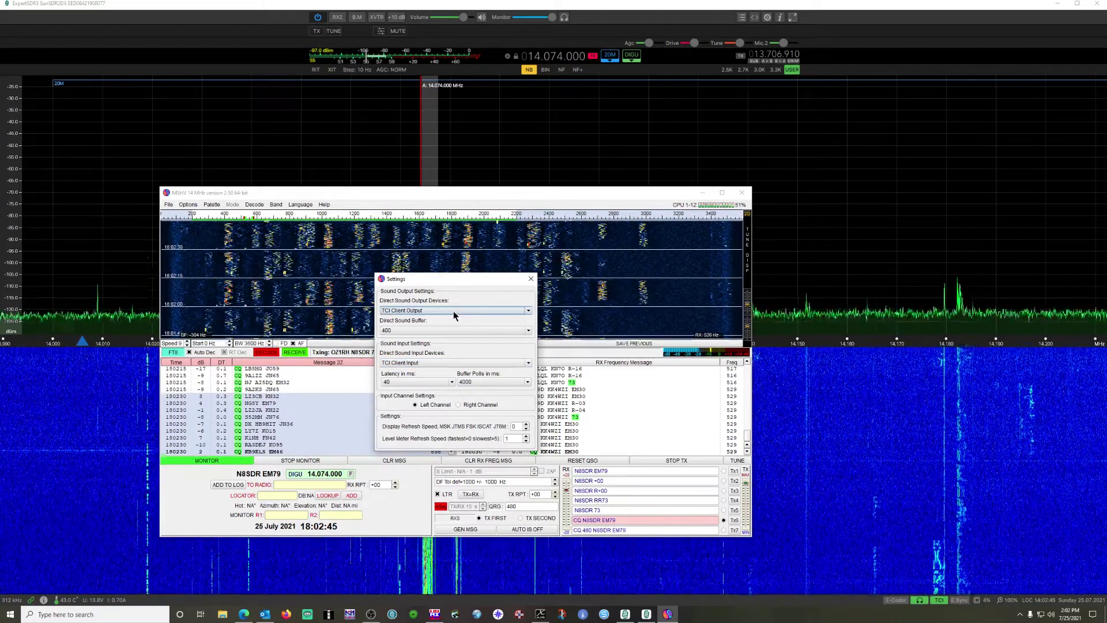
Step: Show the TCI port setting in ExpertSDR3, return to MSHV and close the sound settings
{"action": "right_click", "coordinate": [938, 602]}
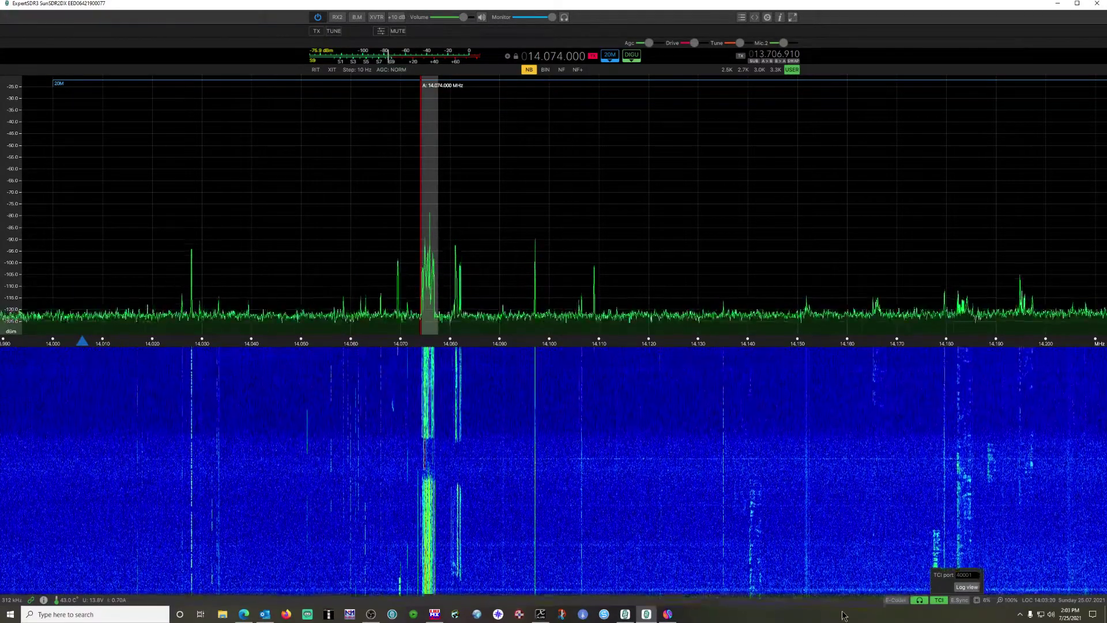
{"action": "left_click", "coordinate": [668, 615]}
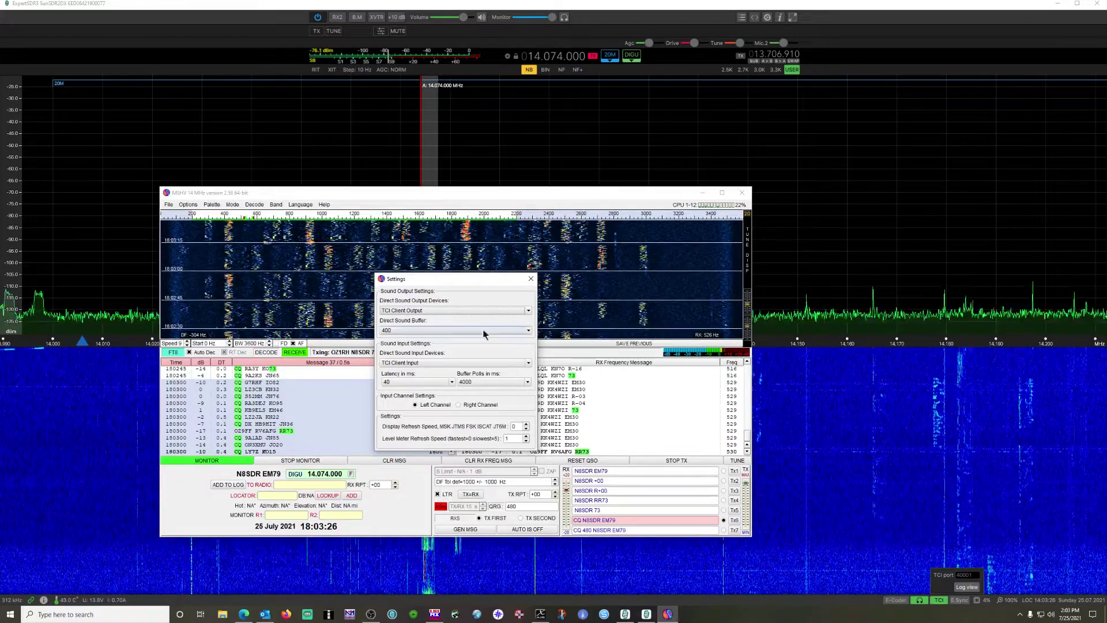
{"action": "left_click", "coordinate": [531, 280]}
Step: Examine the Interface Control settings for the TCI server, port, PTT method and rig, and close them
{"action": "left_click", "coordinate": [188, 204]}
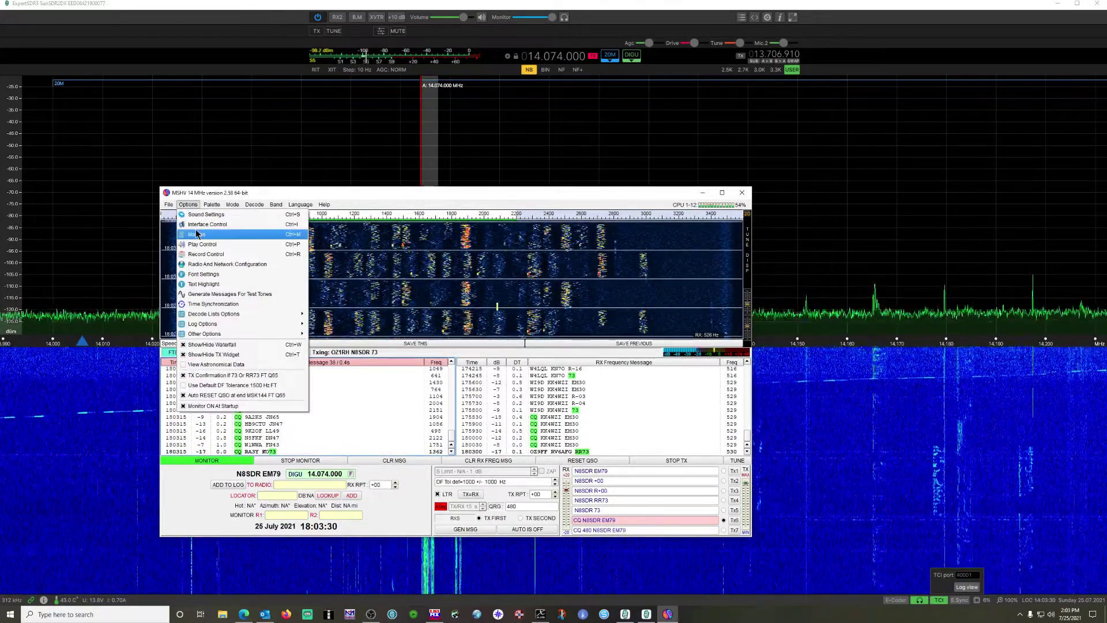
{"action": "left_click", "coordinate": [202, 224]}
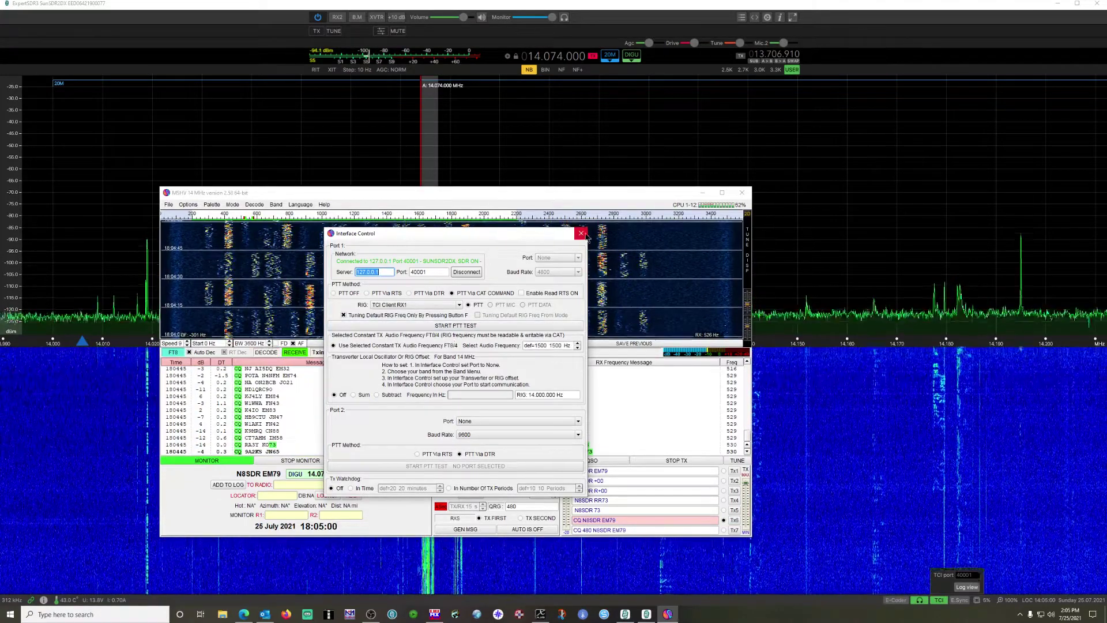
{"action": "key", "text": "Escape"}
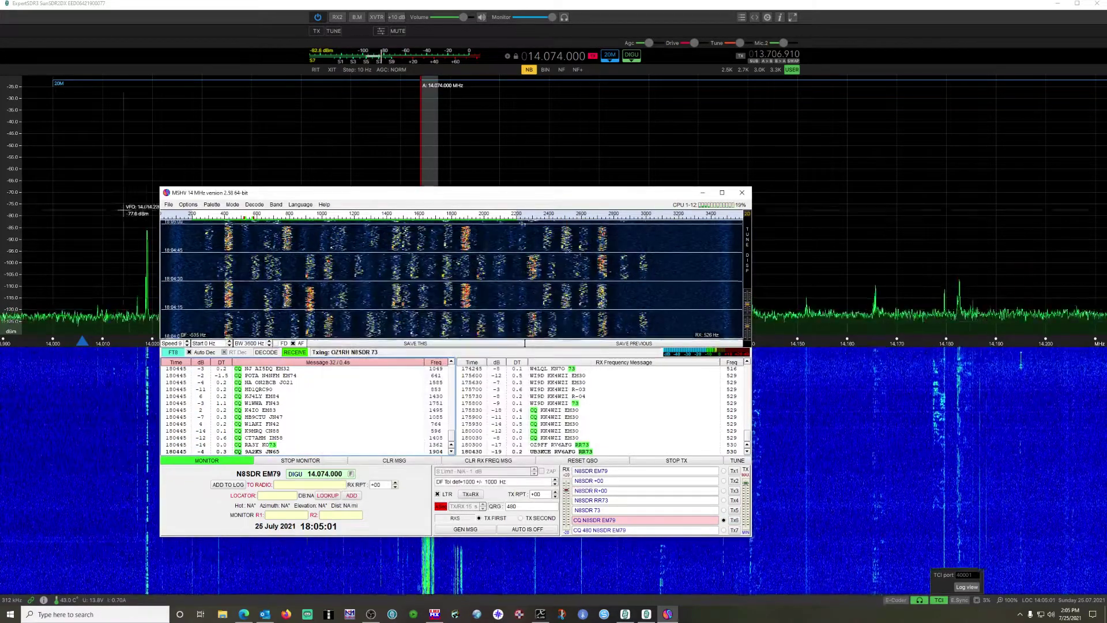
Step: Examine the Macros settings, including the available activity types, and close them with the activity type left at Standard
{"action": "left_click", "coordinate": [188, 204]}
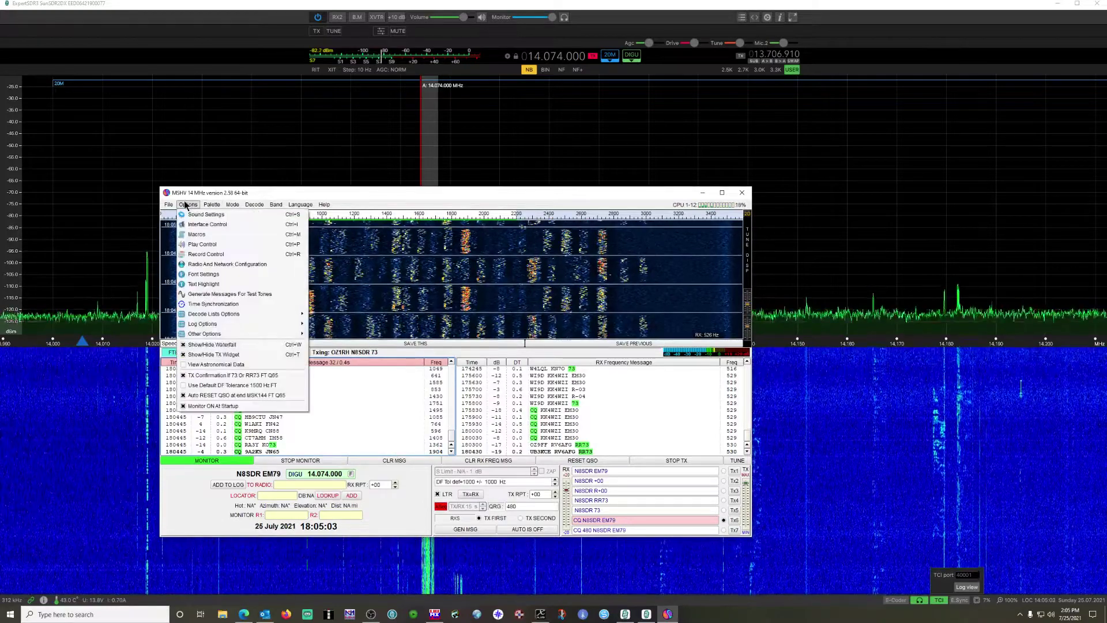
{"action": "left_click", "coordinate": [196, 235]}
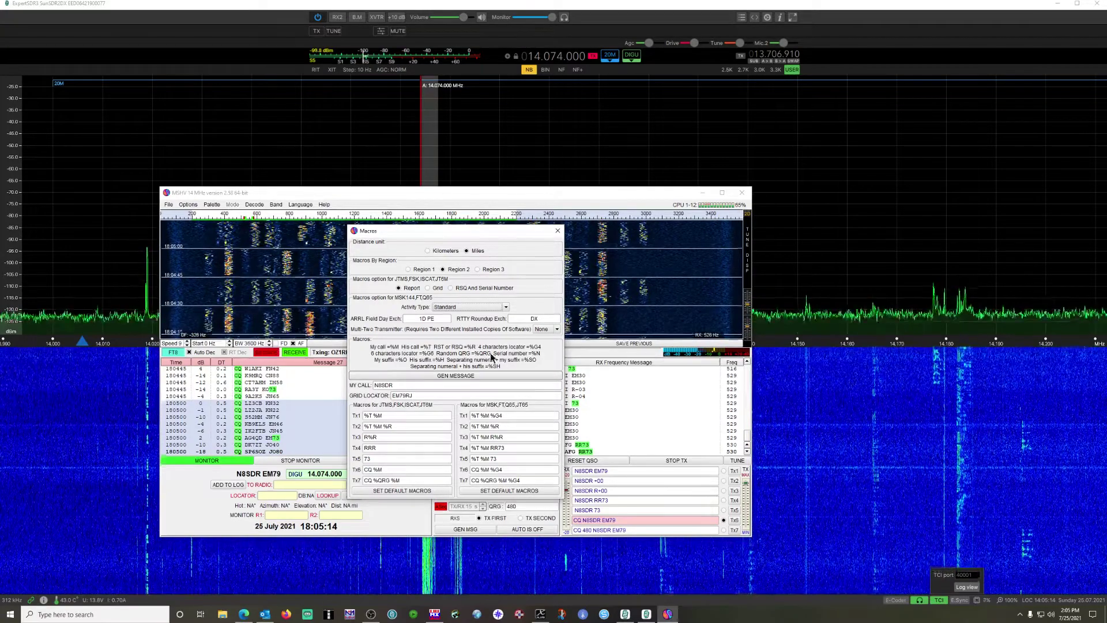
{"action": "left_click", "coordinate": [506, 307]}
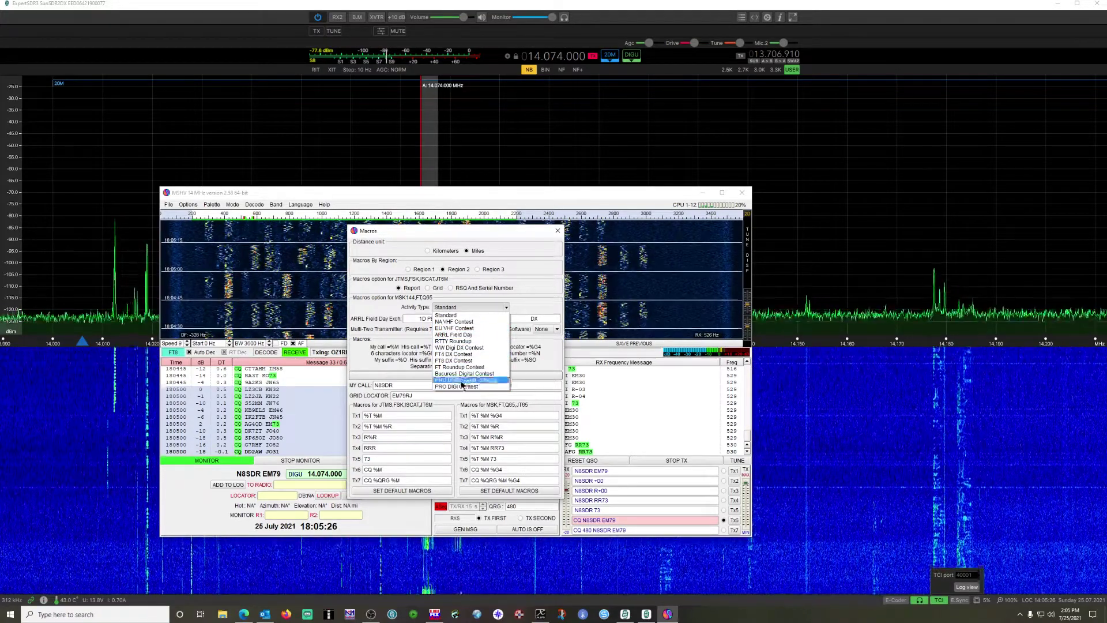
{"action": "left_click", "coordinate": [495, 306]}
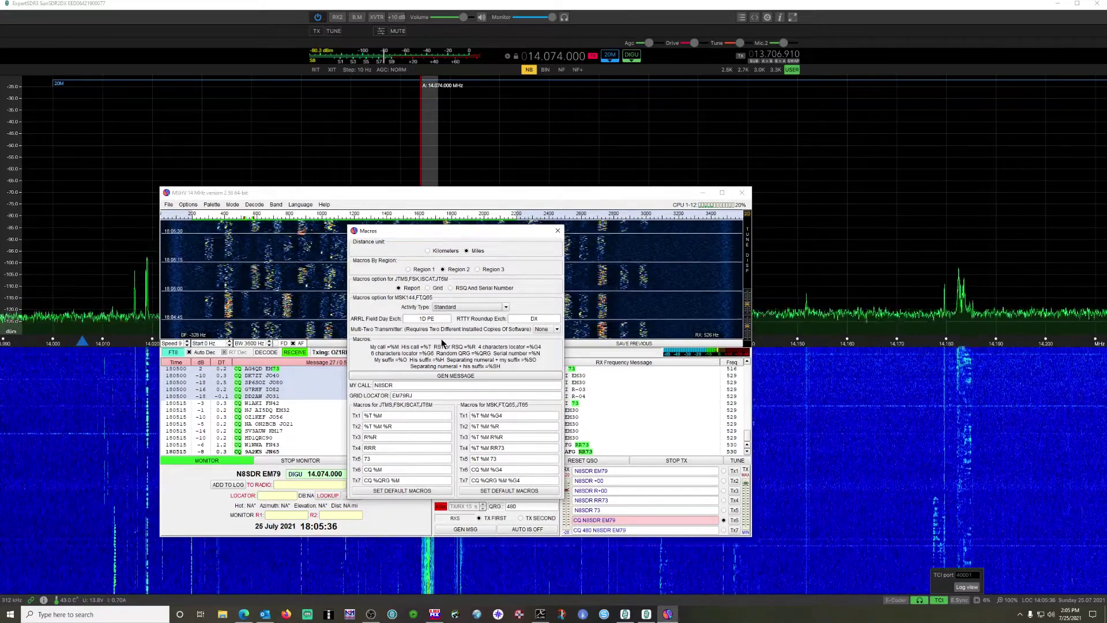
{"action": "left_click", "coordinate": [558, 231]}
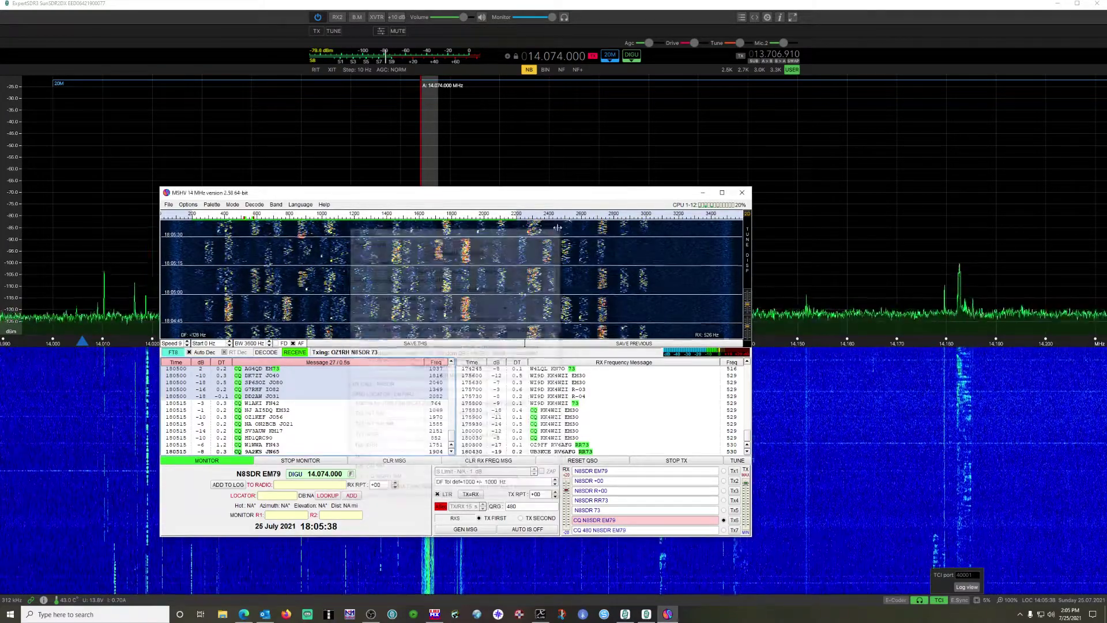
Step: Look through the digital operating modes that MSHV offers without selecting a different one
{"action": "left_click", "coordinate": [232, 205]}
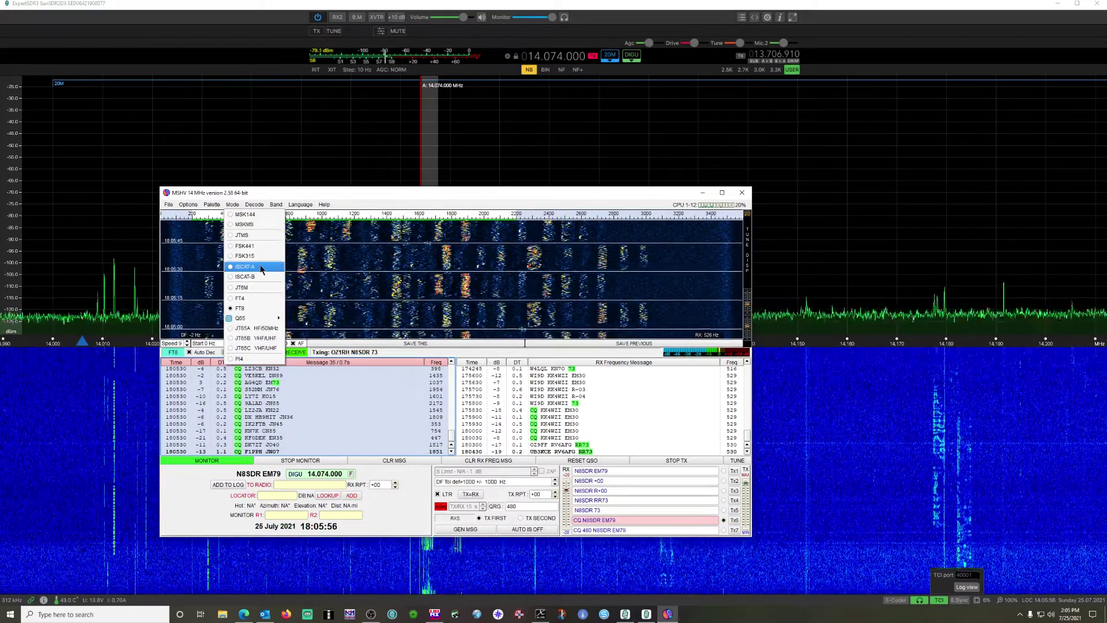
{"action": "left_click", "coordinate": [313, 246]}
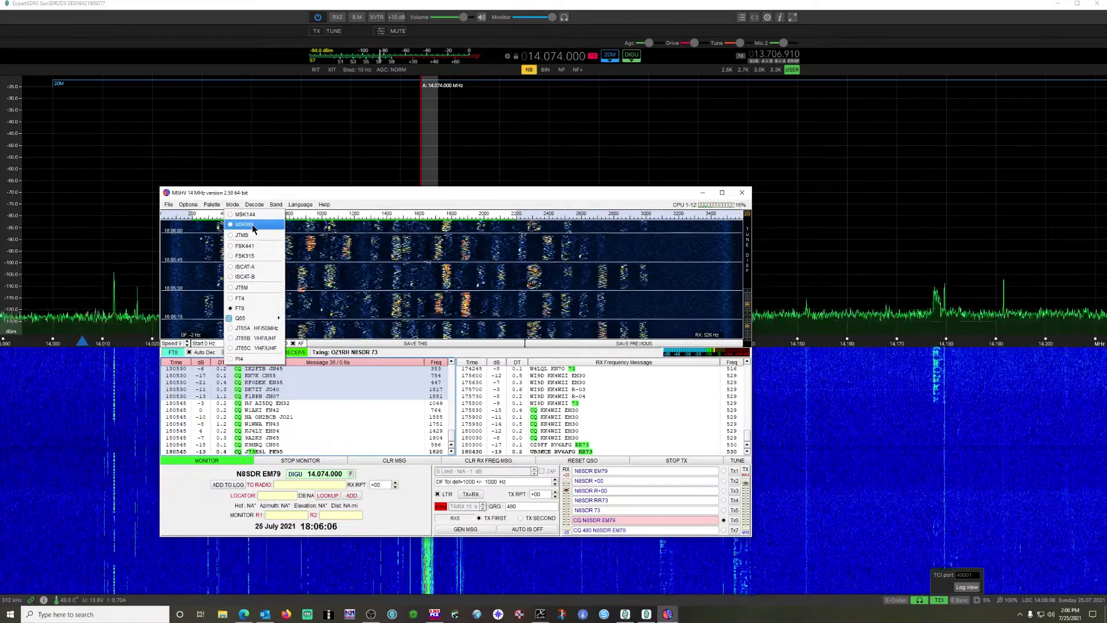
{"action": "mouse_move", "coordinate": [251, 205]}
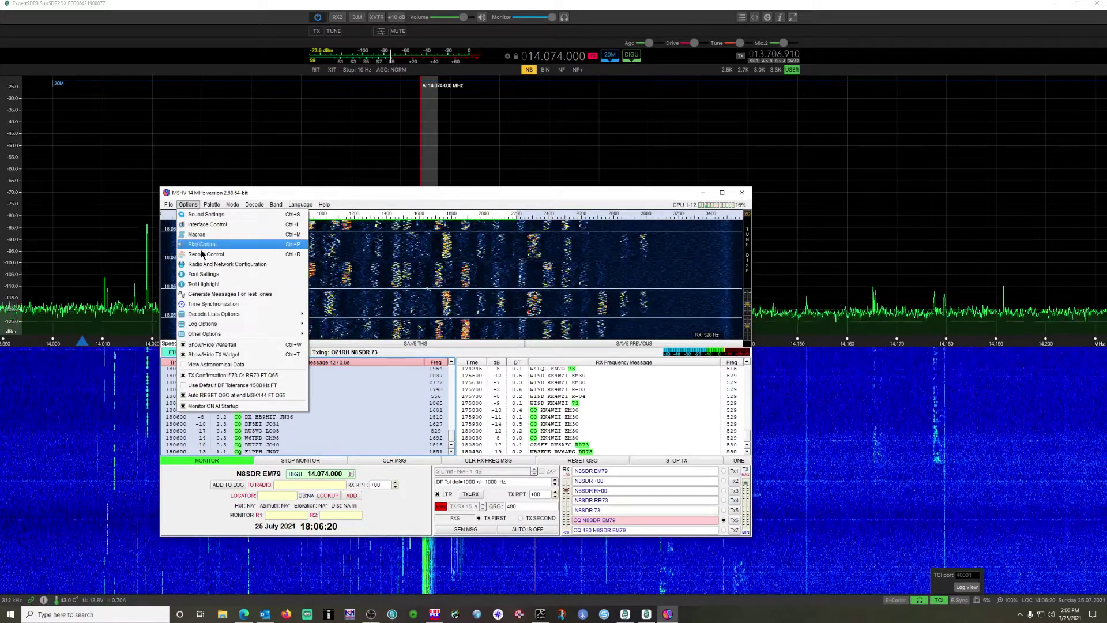
Step: Open the Decode List Filters FT dialog, examine its message, country and continent filters, and close it
{"action": "mouse_move", "coordinate": [196, 326]}
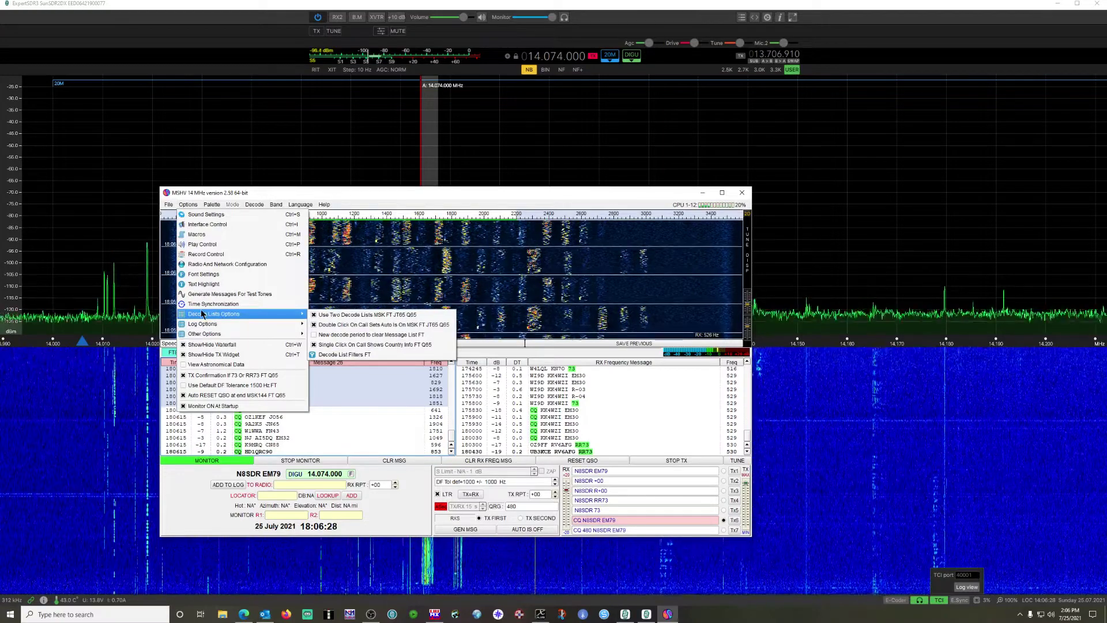
{"action": "left_click", "coordinate": [334, 354]}
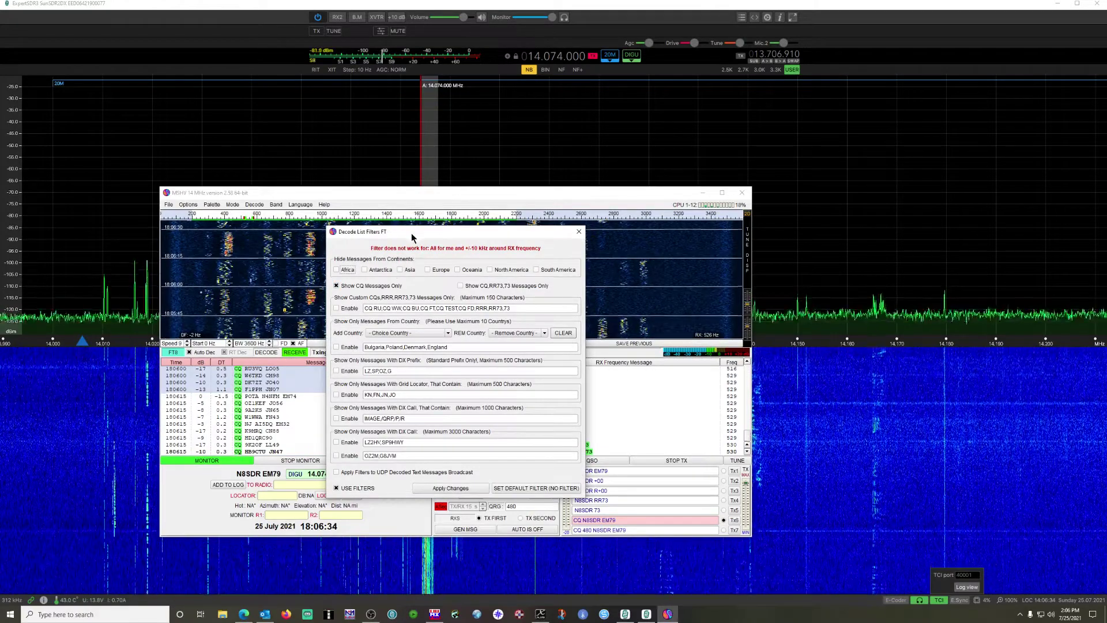
{"action": "left_click_drag", "start_coordinate": [429, 232], "coordinate": [466, 205]}
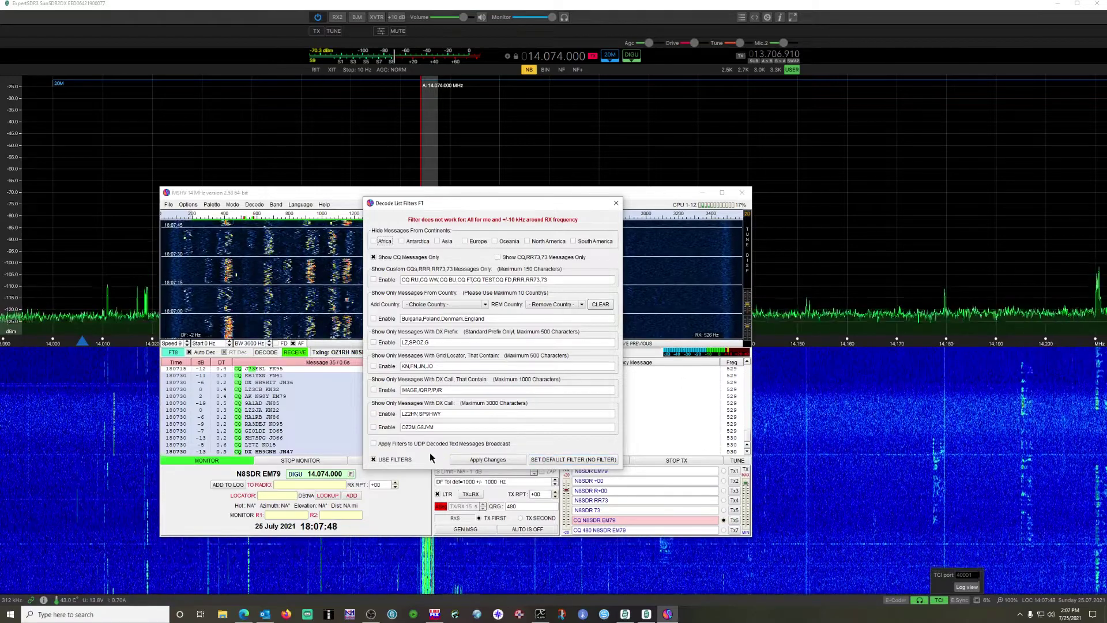
{"action": "left_click", "coordinate": [615, 203]}
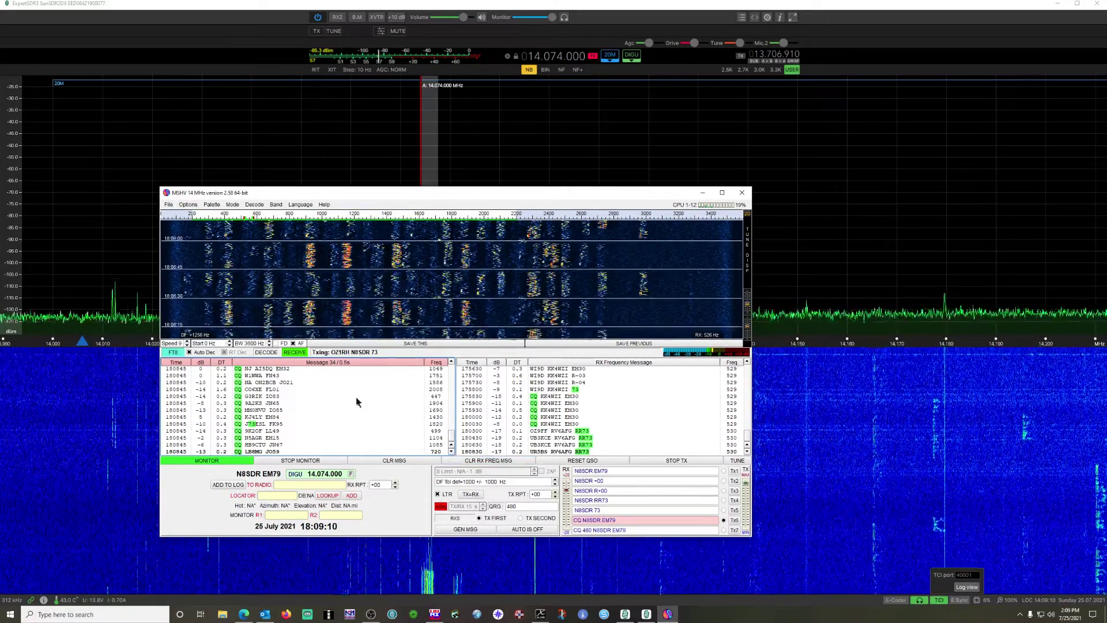
Step: Reopen the sound settings to recheck the TCI output and input devices, and close them
{"action": "left_click", "coordinate": [189, 205]}
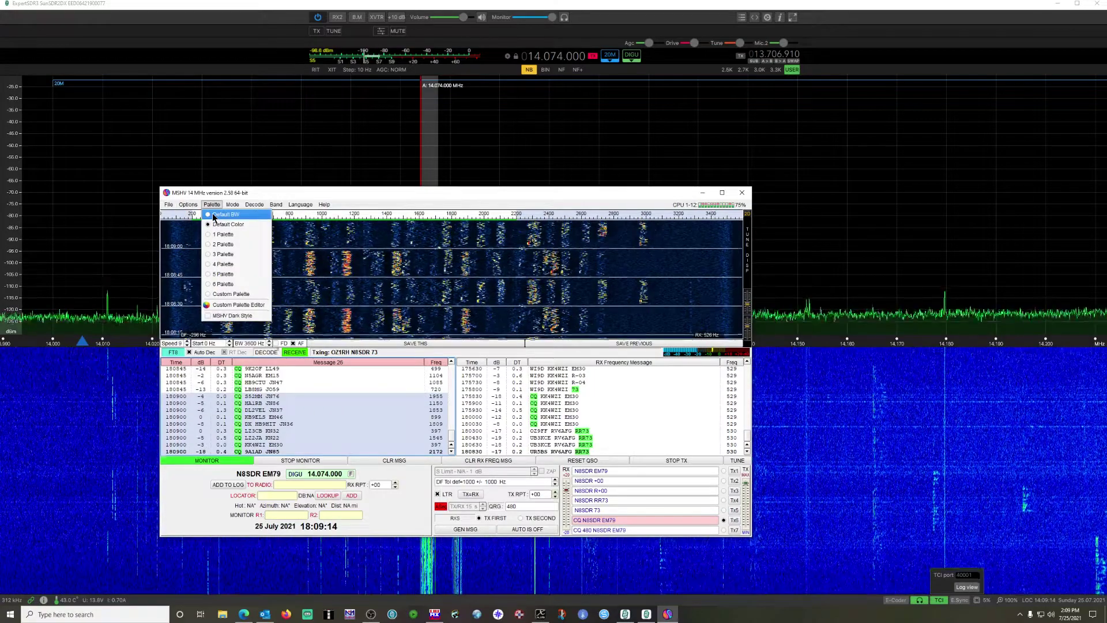
{"action": "left_click", "coordinate": [197, 215]}
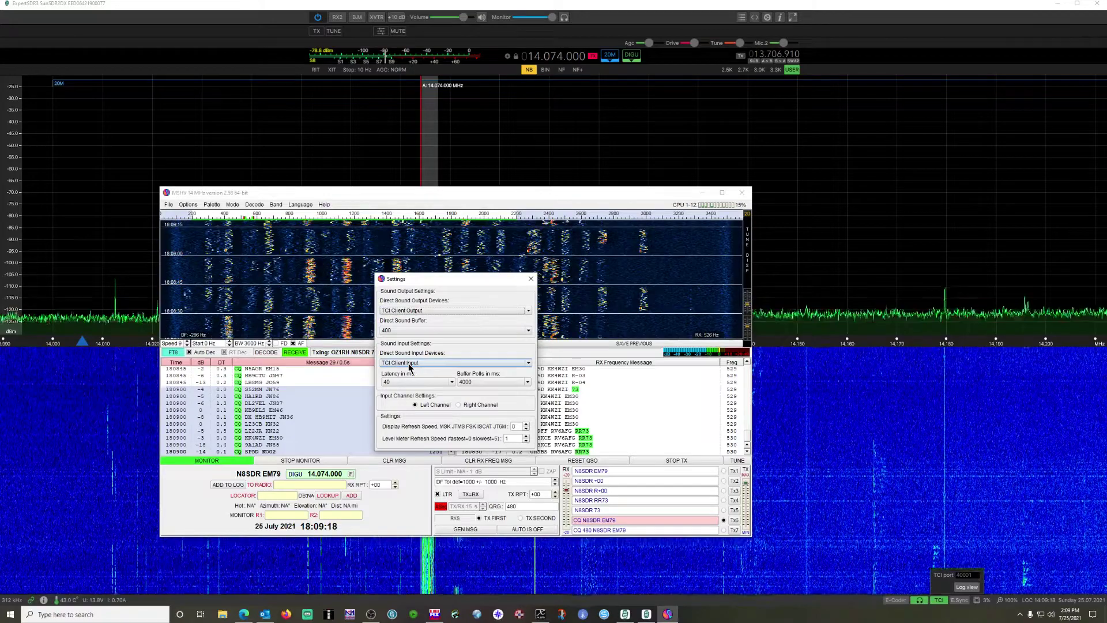
{"action": "left_click", "coordinate": [530, 278]}
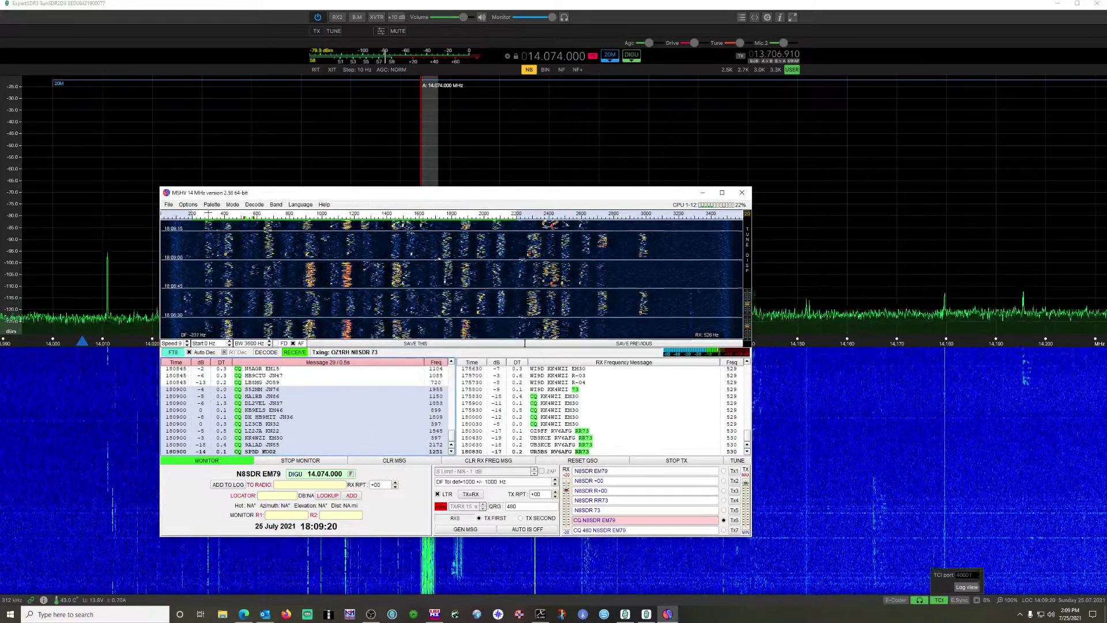
Step: Recheck the TCI connection, PTT and constant TX audio frequency options in Interface Control, and close it
{"action": "left_click", "coordinate": [188, 205]}
{"action": "left_click", "coordinate": [202, 227]}
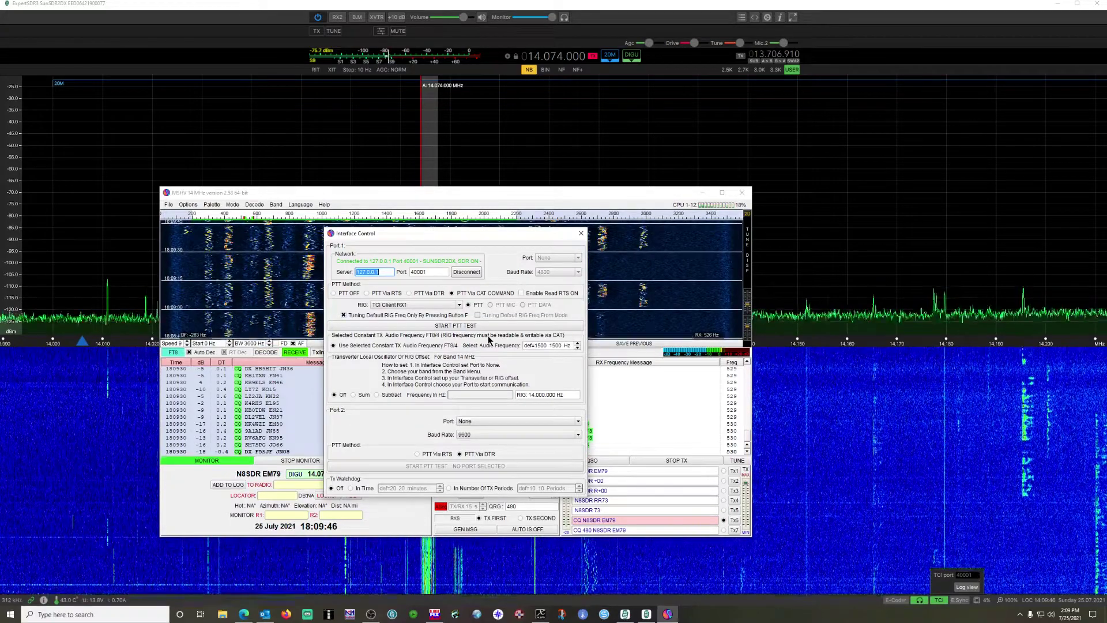
{"action": "left_click", "coordinate": [580, 236]}
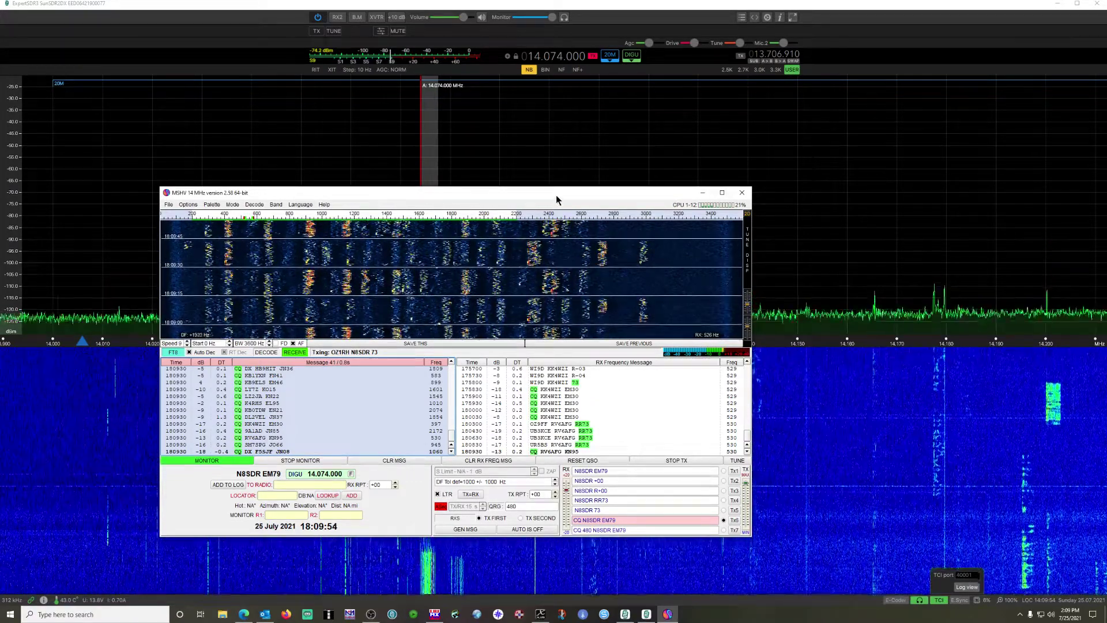
Step: Move the MSHV window clear of its old position, set ExpertSDR3's transmit meter to Mic meter, and return to MSHV
{"action": "left_click_drag", "start_coordinate": [555, 195], "coordinate": [478, 146]}
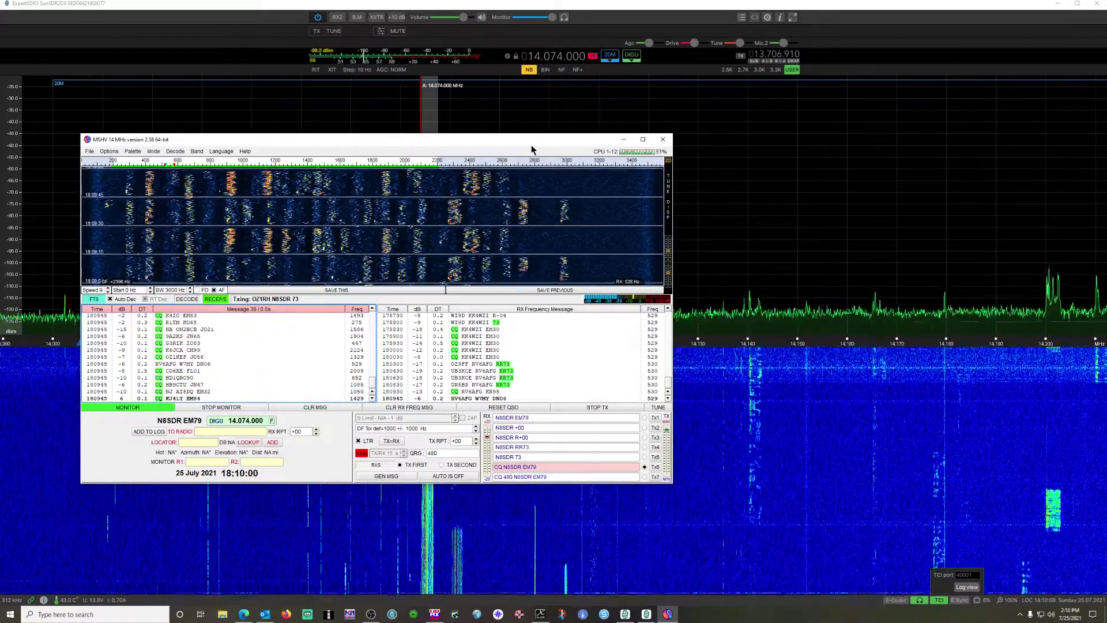
{"action": "left_click", "coordinate": [368, 67]}
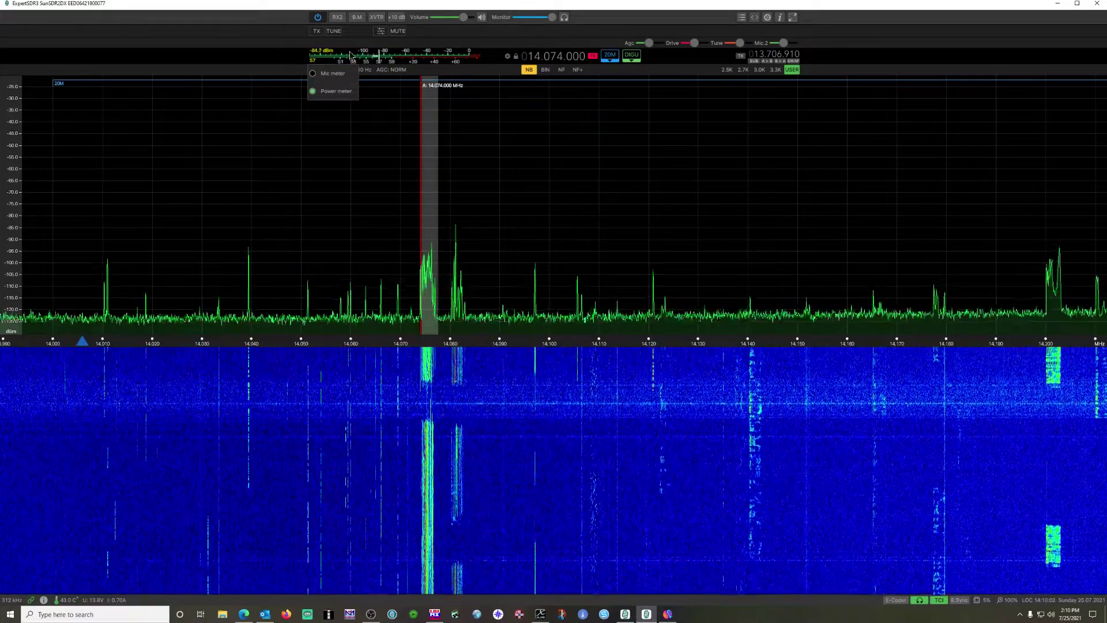
{"action": "left_click", "coordinate": [329, 74]}
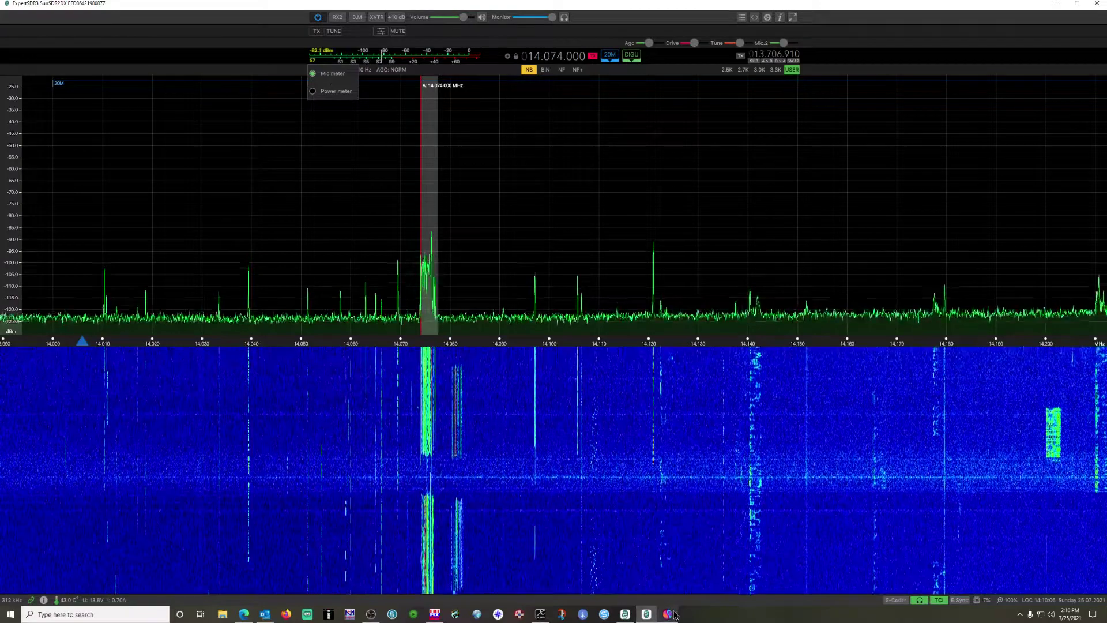
{"action": "key", "text": "alt+Tab"}
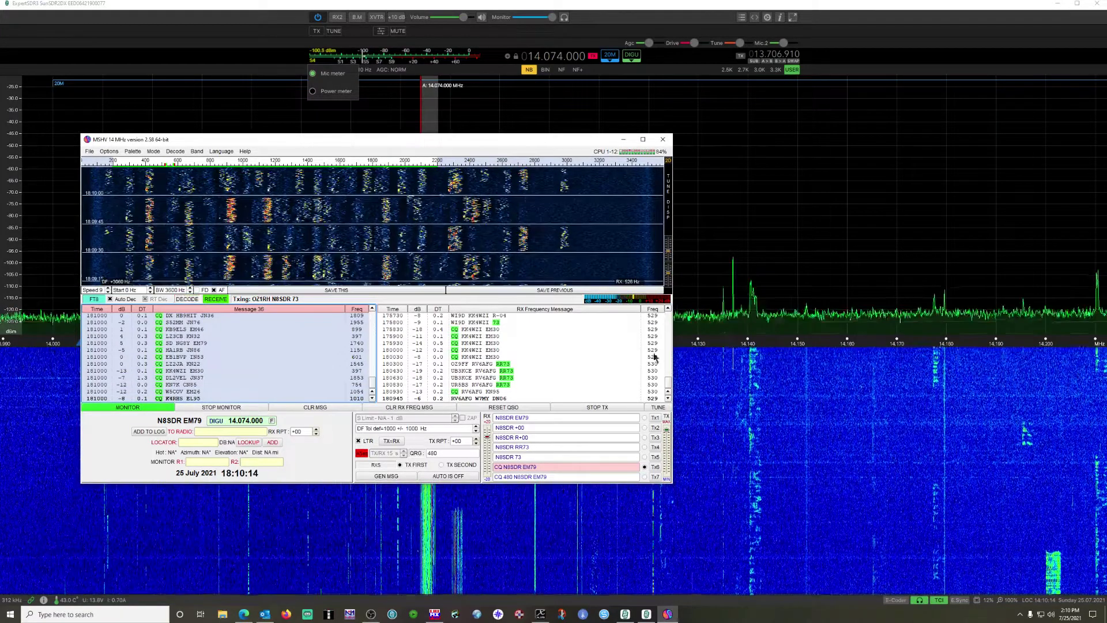
Step: Transmit MSHV's tune signal three times to check the TCI audio level on ExpertSDR3's Mic meter, stopping transmission after each check
{"action": "left_click", "coordinate": [659, 409]}
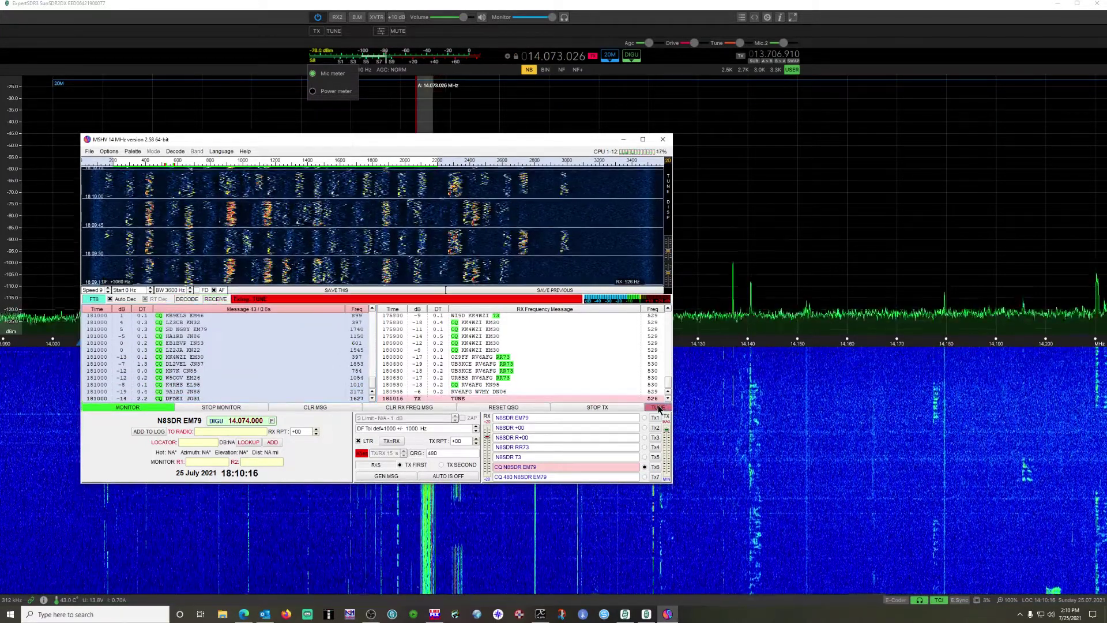
{"action": "mouse_move", "coordinate": [761, 47]}
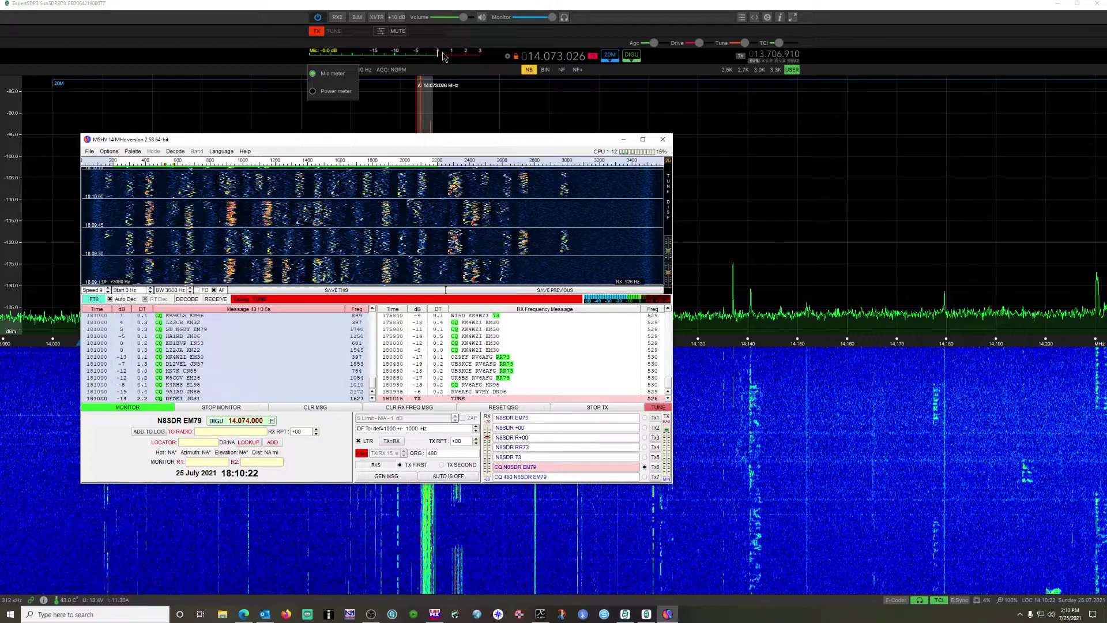
{"action": "left_click", "coordinate": [658, 407]}
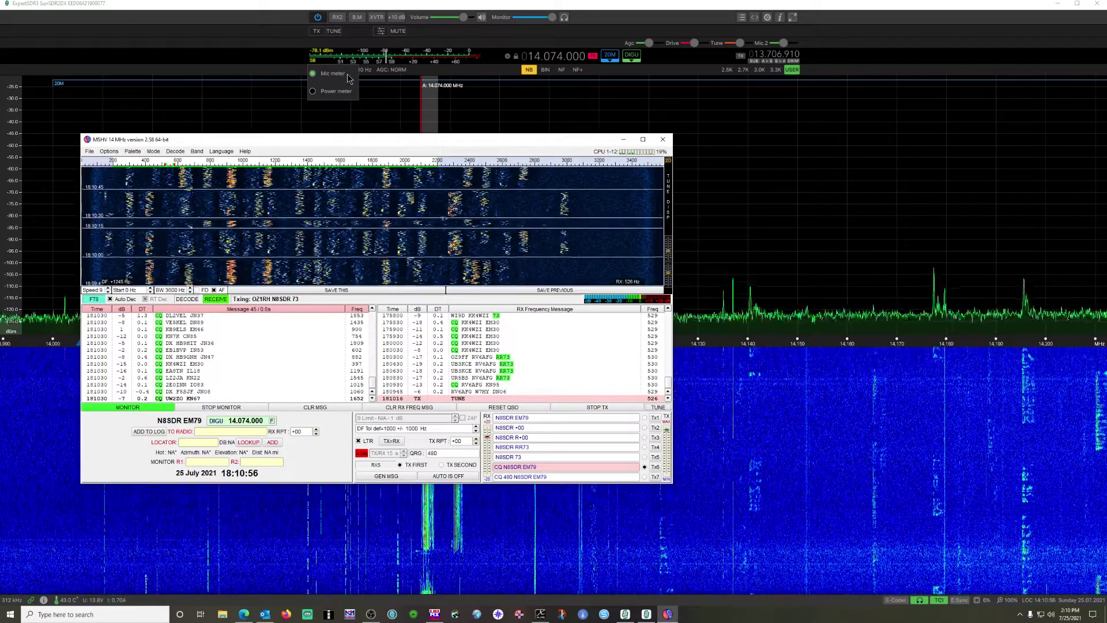
{"action": "left_click", "coordinate": [663, 410]}
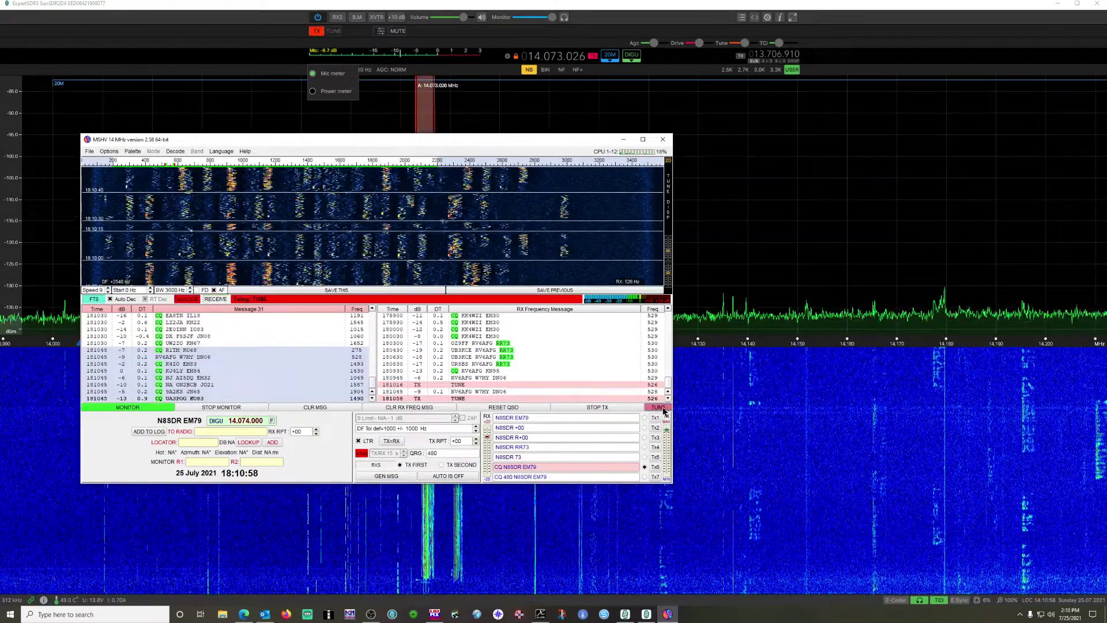
{"action": "left_click", "coordinate": [663, 410]}
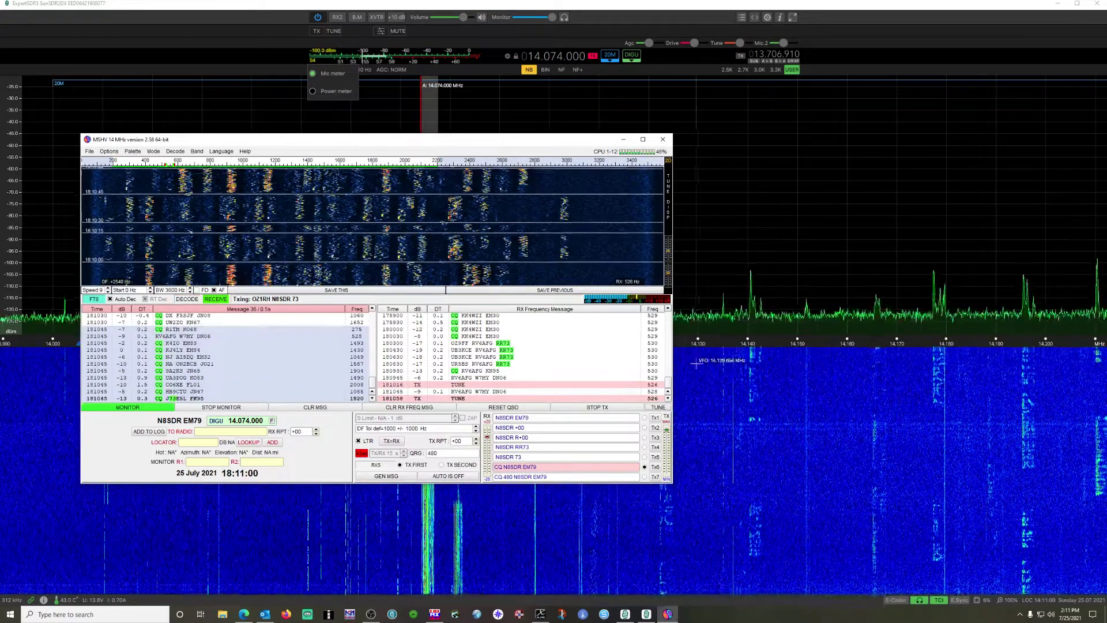
{"action": "left_click", "coordinate": [660, 409]}
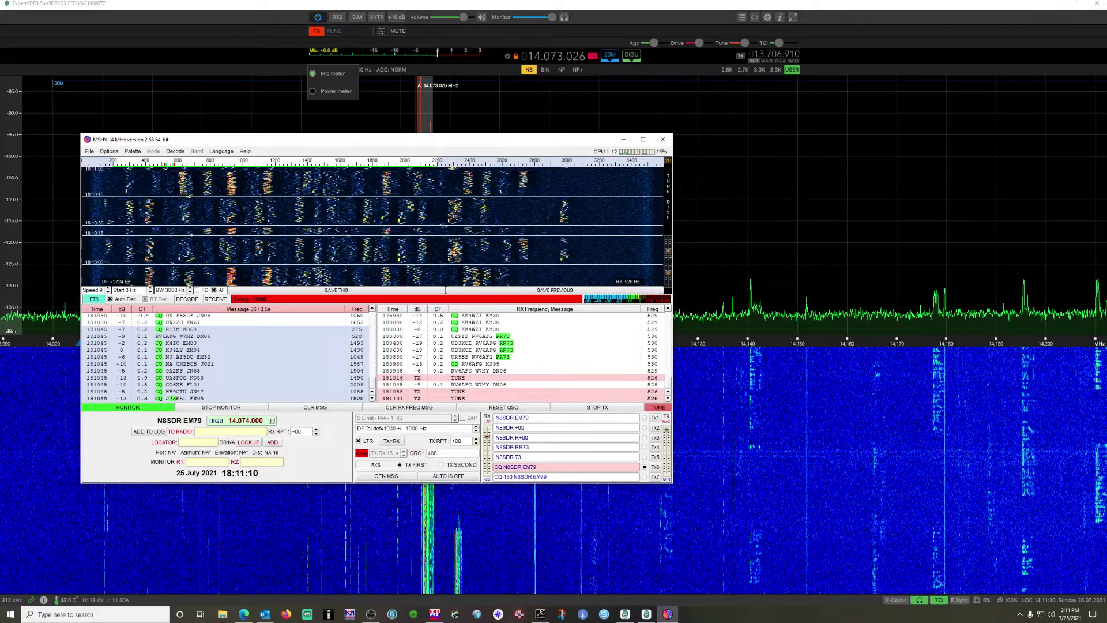
{"action": "left_click", "coordinate": [656, 408]}
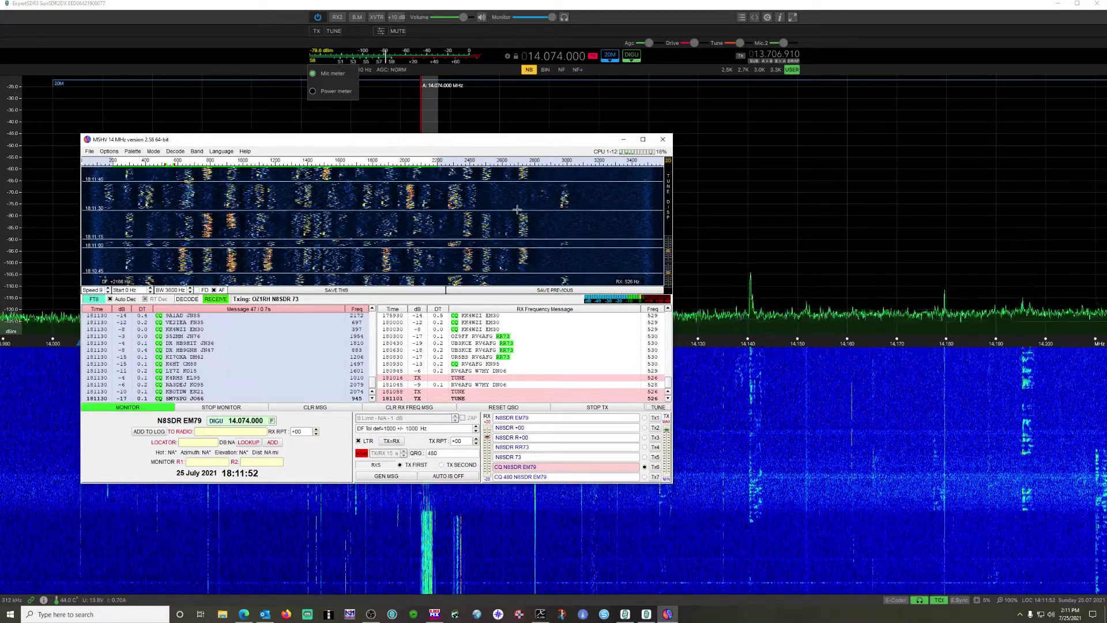
Step: Recheck the message filters in the Decode List Filters FT dialog, close it, and reposition the MSHV window slightly
{"action": "left_click", "coordinate": [109, 152]}
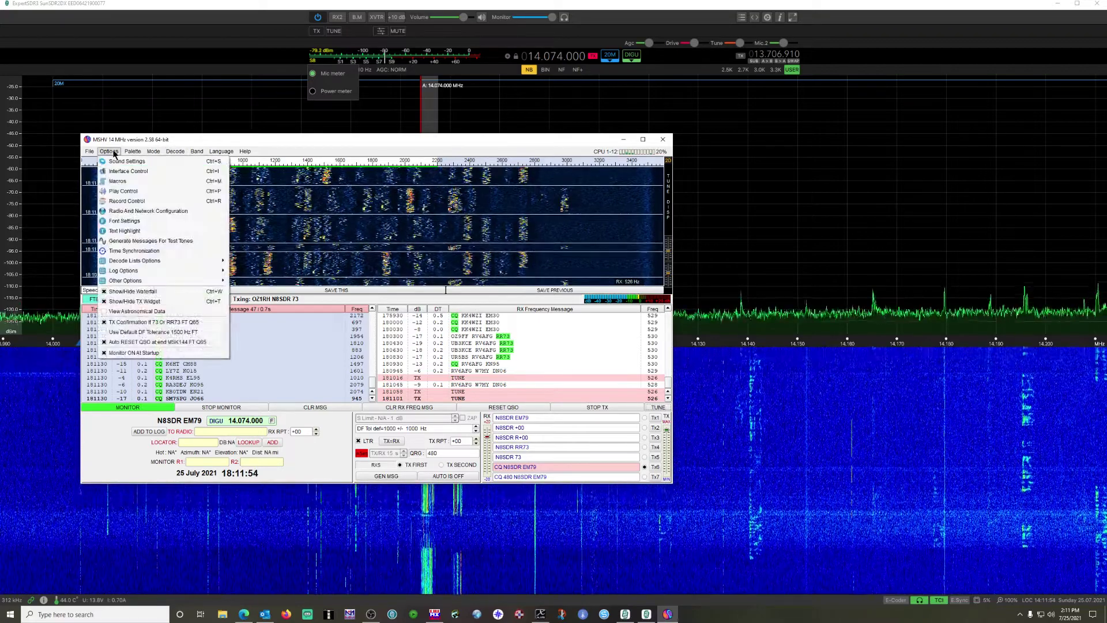
{"action": "mouse_move", "coordinate": [165, 271]}
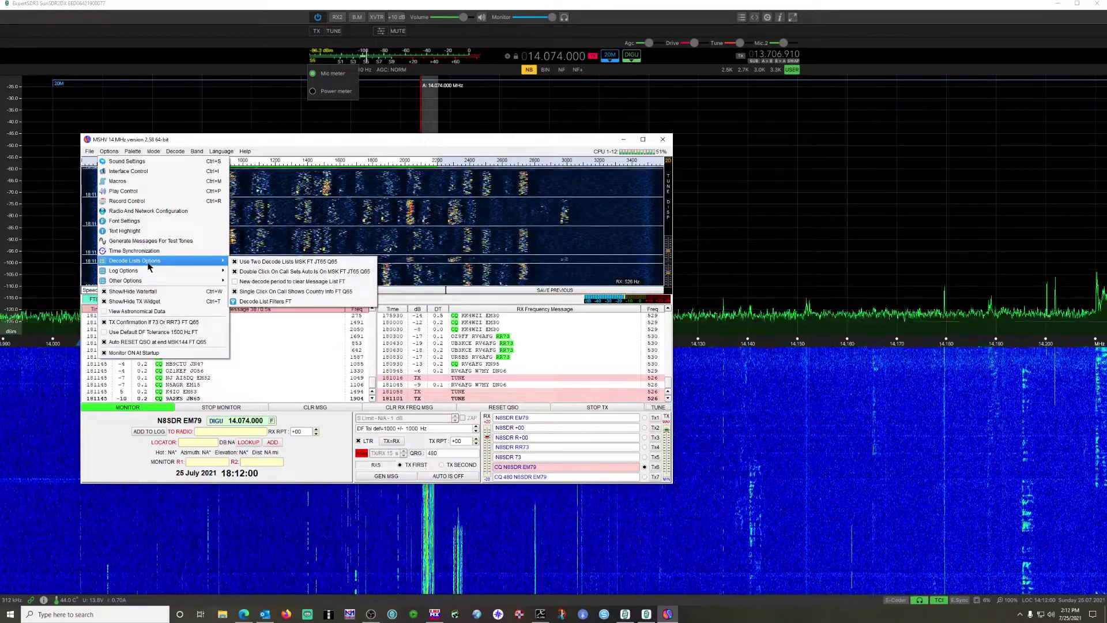
{"action": "left_click", "coordinate": [265, 301]}
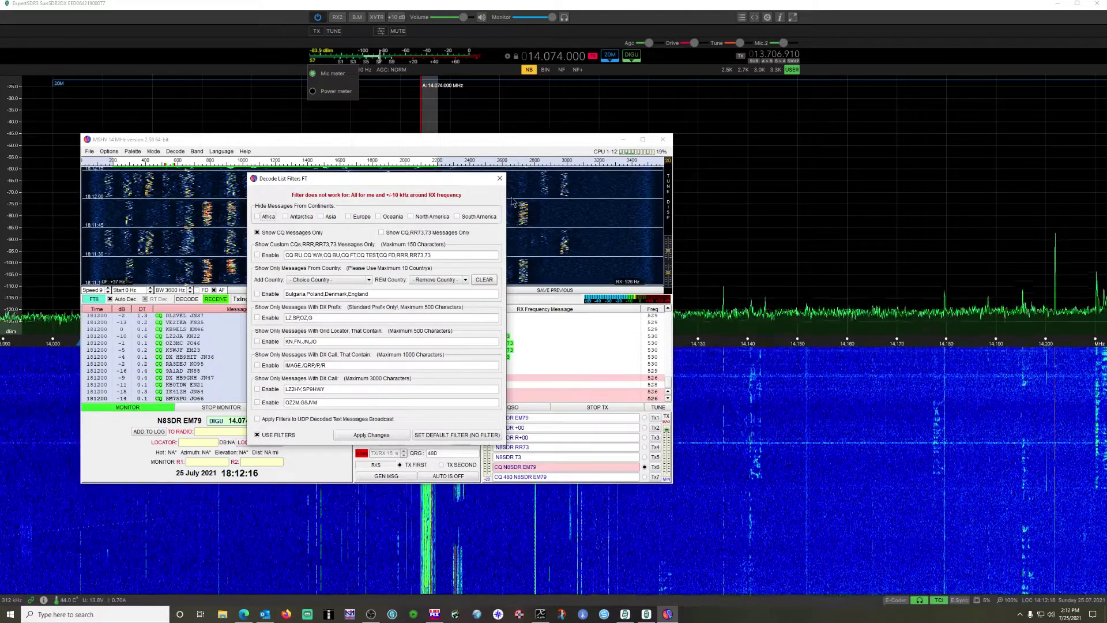
{"action": "left_click", "coordinate": [499, 178]}
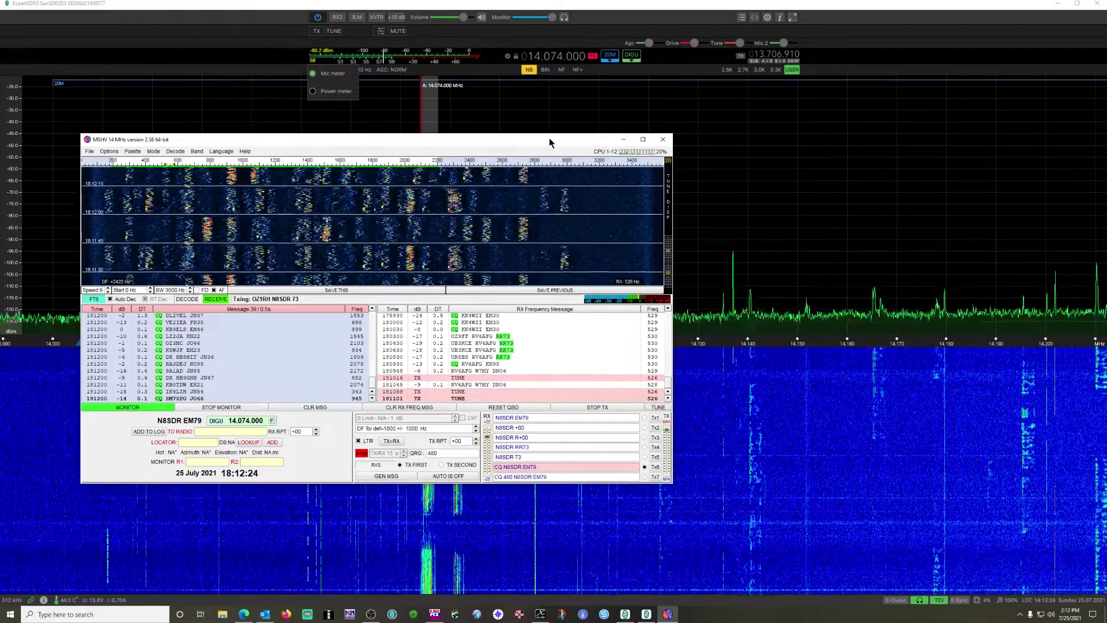
{"action": "left_click_drag", "start_coordinate": [550, 139], "coordinate": [598, 128]}
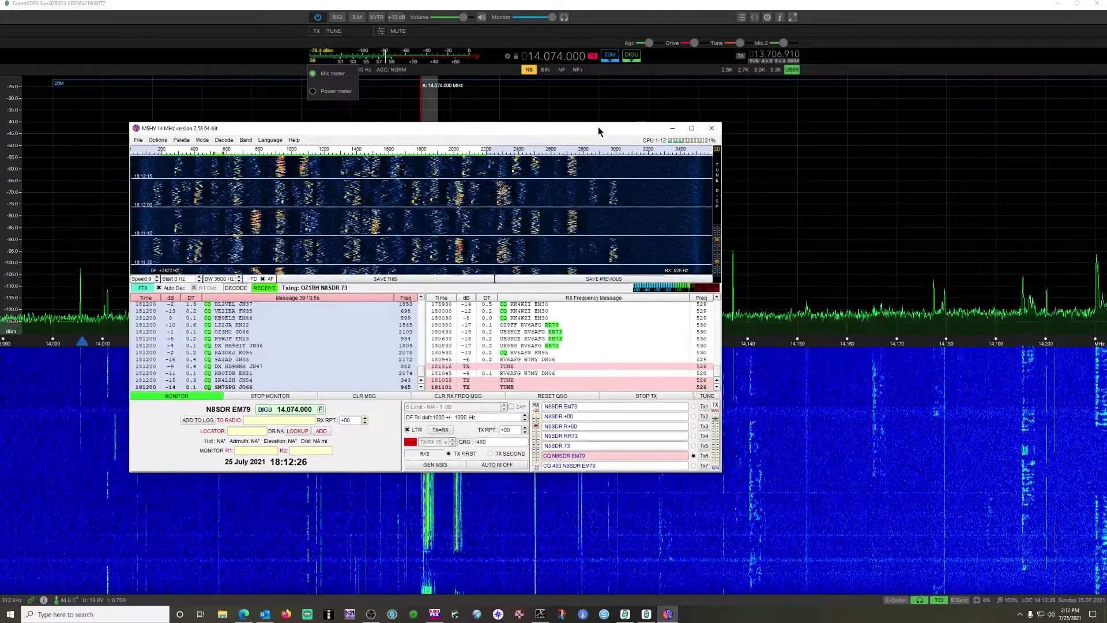